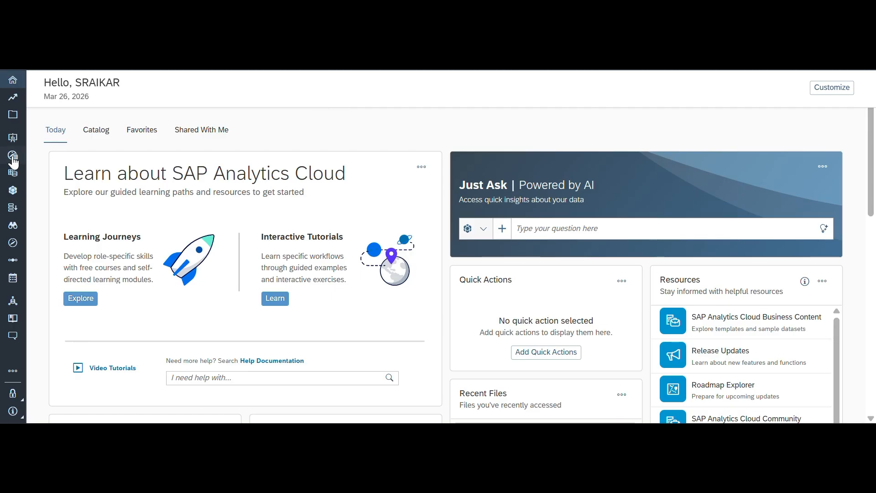
# - Start a new Data Analyzer insight from the existing model Sales_SampleModel in the Samples folder
pyautogui.click(13, 158)
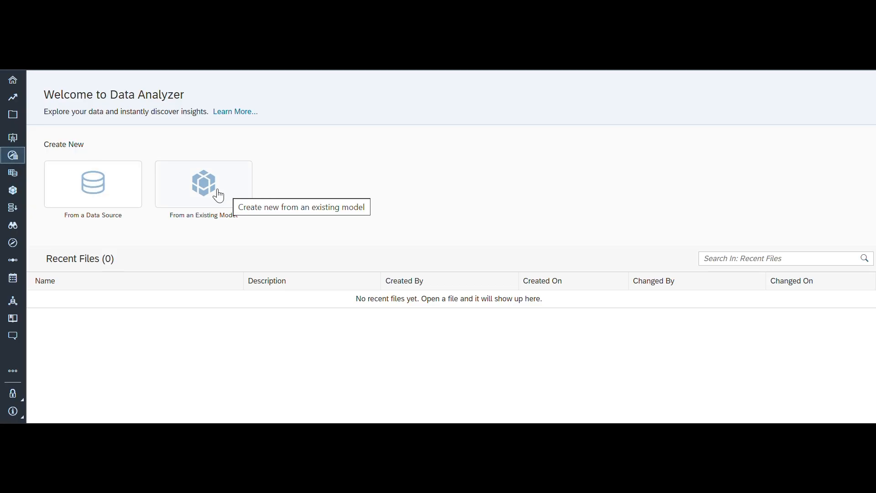
pyautogui.click(102, 186)
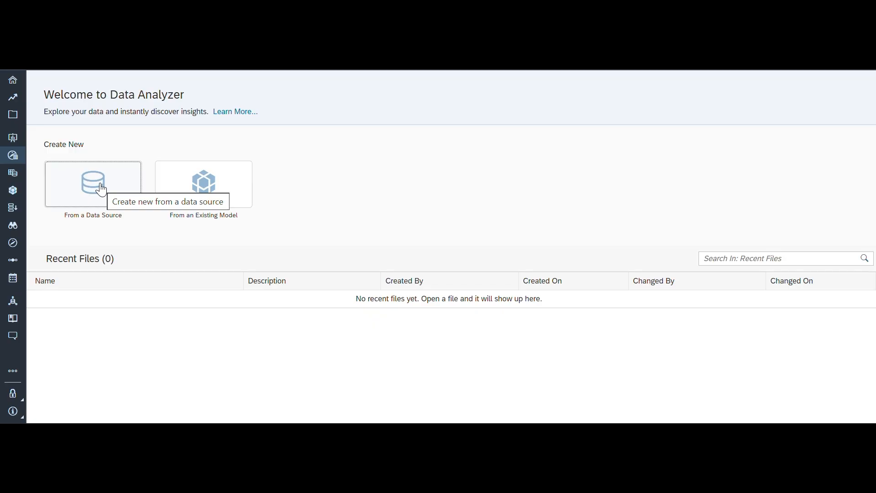
pyautogui.click(207, 188)
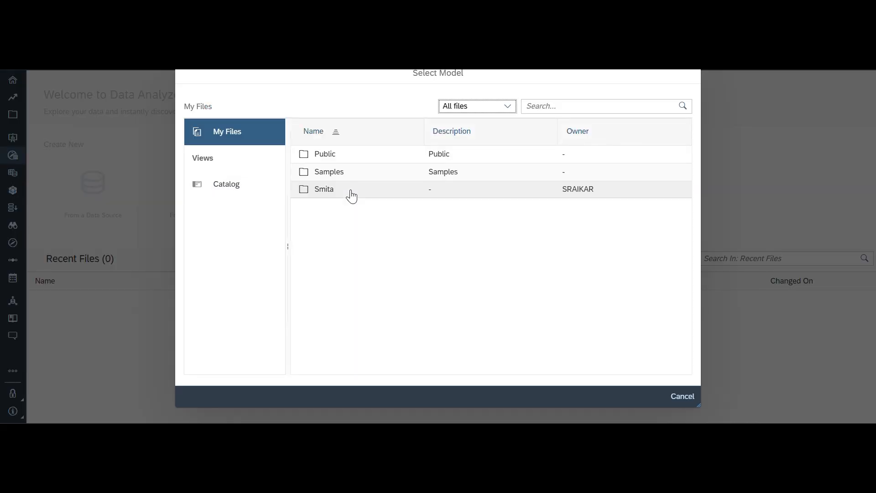
pyautogui.click(326, 173)
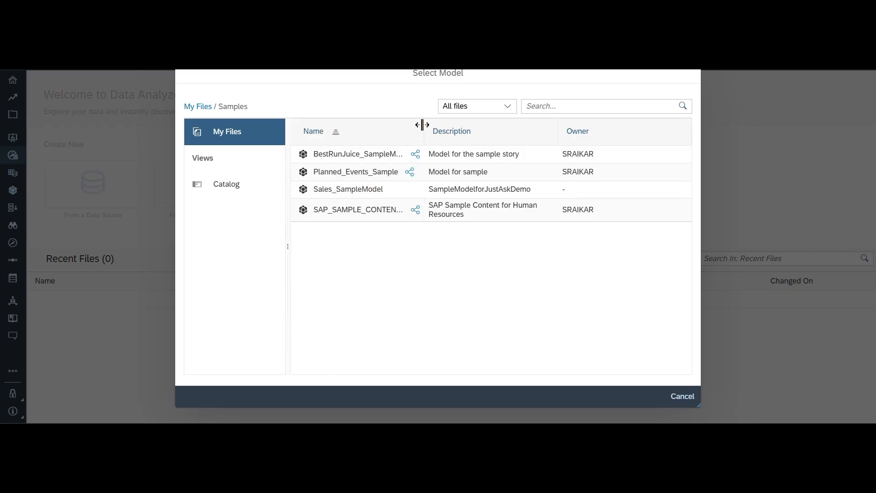
pyautogui.moveTo(423, 125); pyautogui.dragTo(475, 122)
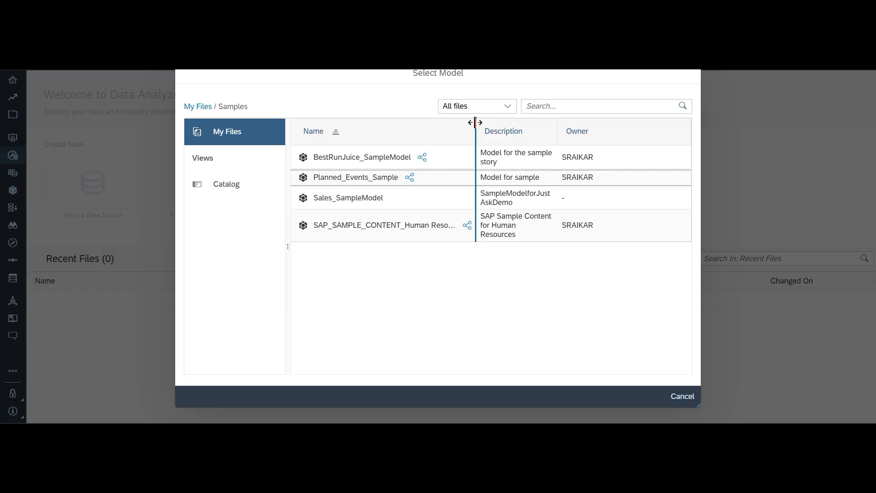
pyautogui.moveTo(475, 123); pyautogui.dragTo(475, 122)
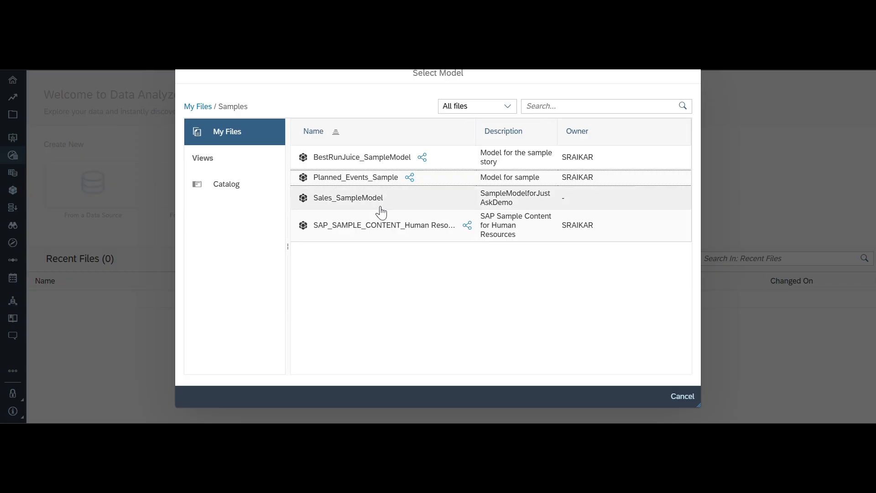
pyautogui.click(353, 205)
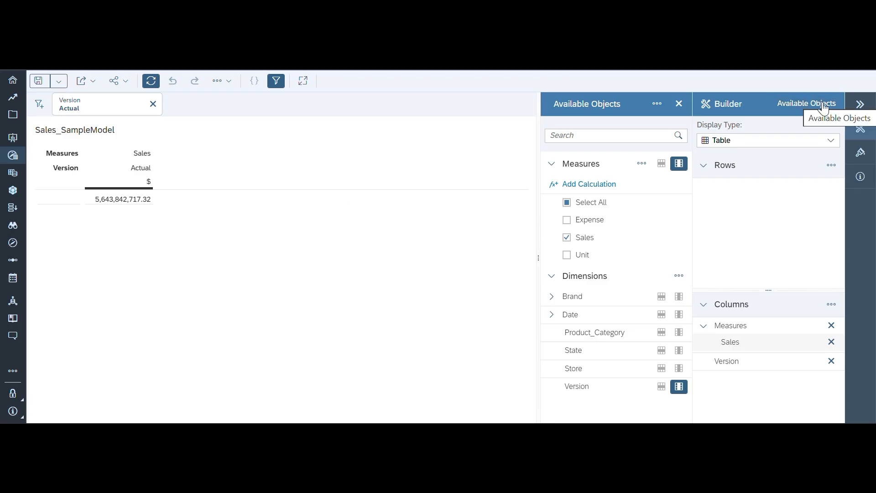
# - Look over the table's Styling options and return to the Builder settings
pyautogui.click(861, 132)
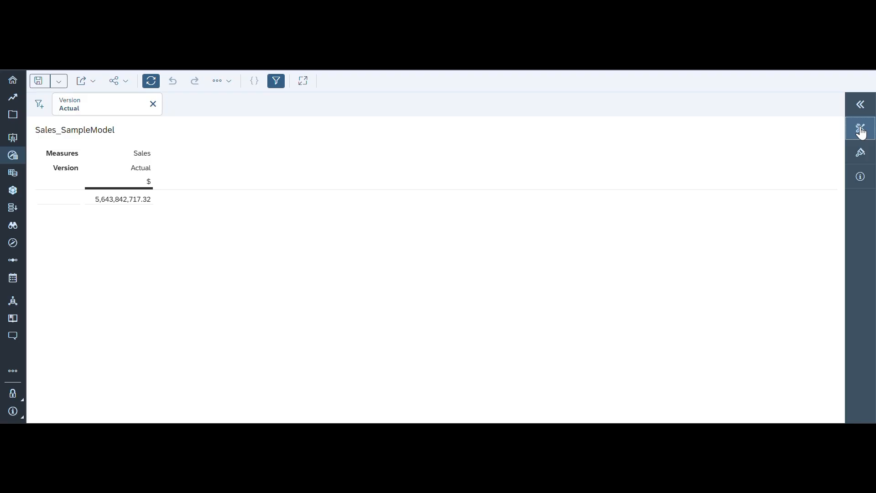
pyautogui.click(861, 153)
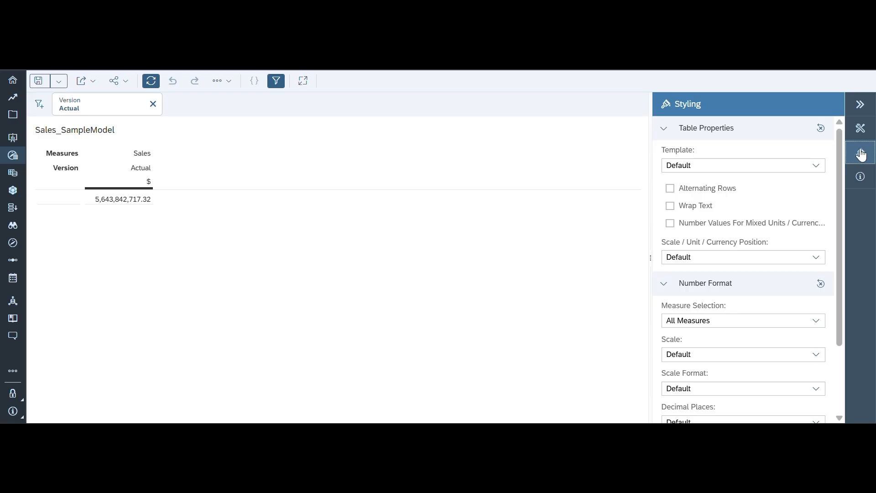
pyautogui.click(860, 105)
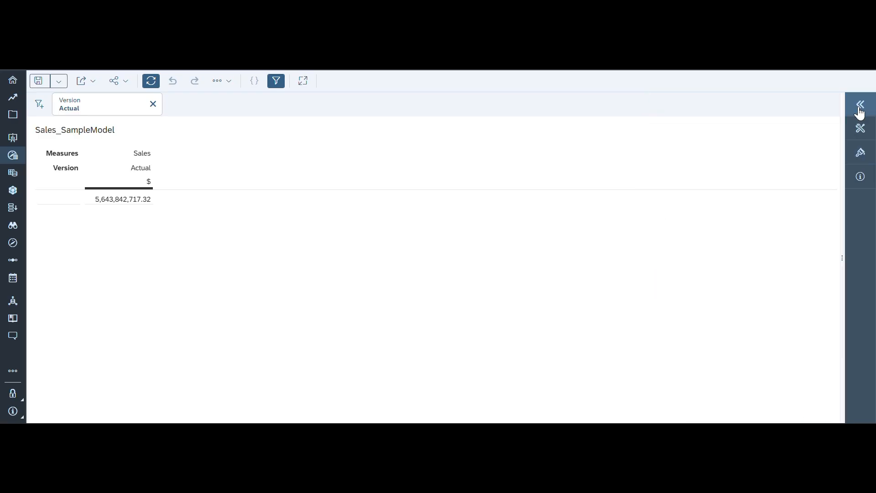
pyautogui.click(860, 105)
pyautogui.click(860, 129)
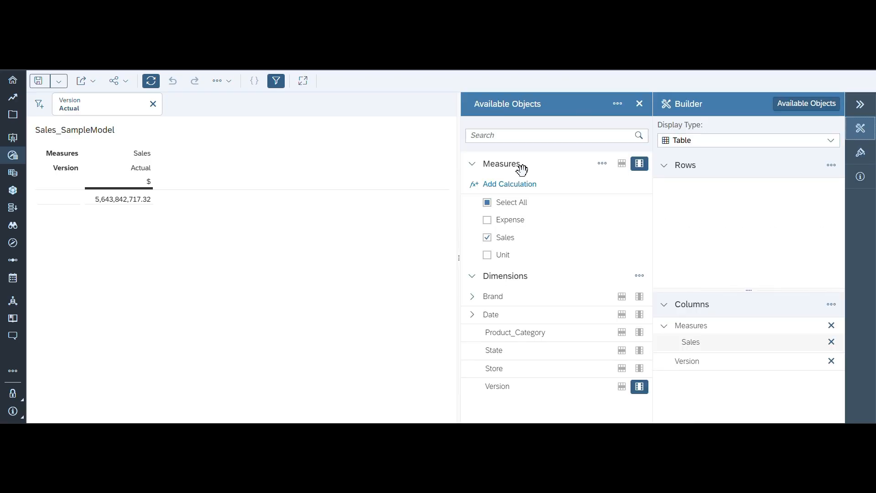
# - Collapse and re-expand the Measures and Dimensions groups to review the model's available objects
pyautogui.click(475, 166)
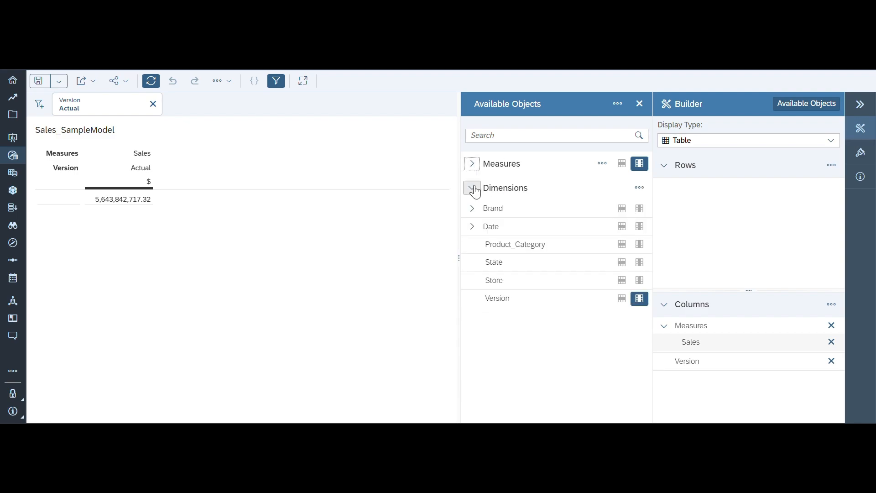
pyautogui.click(473, 188)
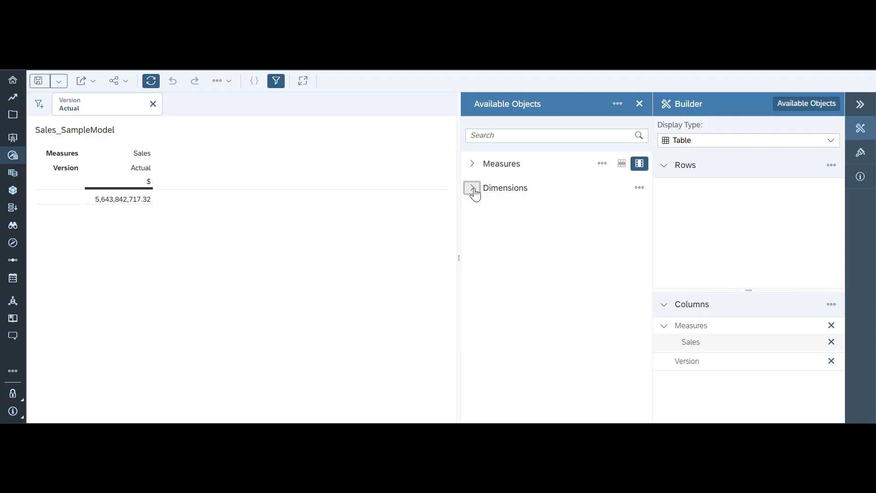
pyautogui.click(473, 188)
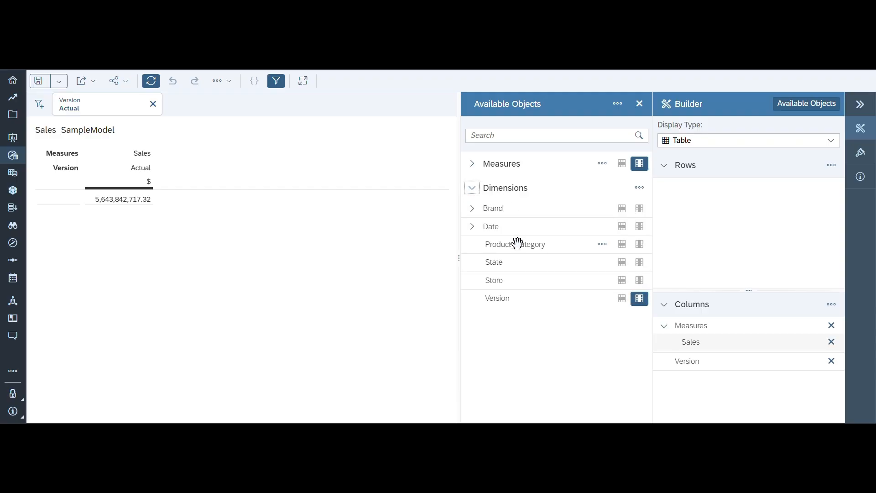
pyautogui.click(474, 167)
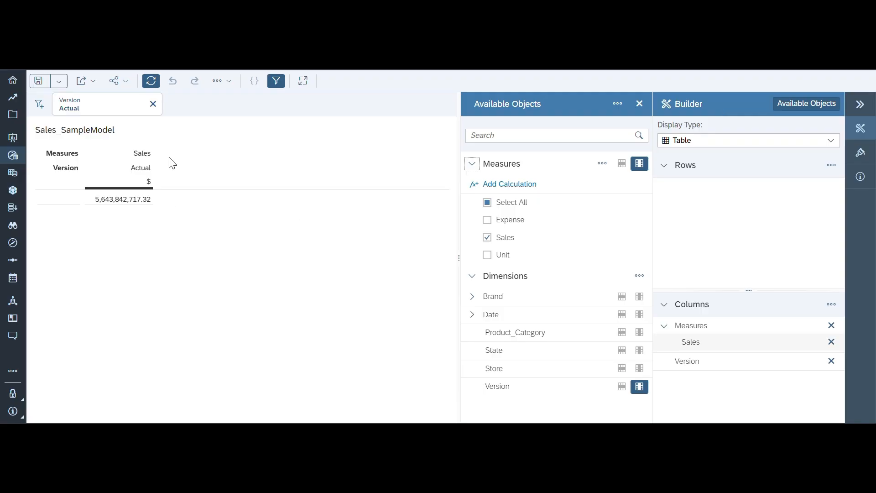
# - Preview the Sales data as a Bar chart and return the display type to Table
pyautogui.click(829, 145)
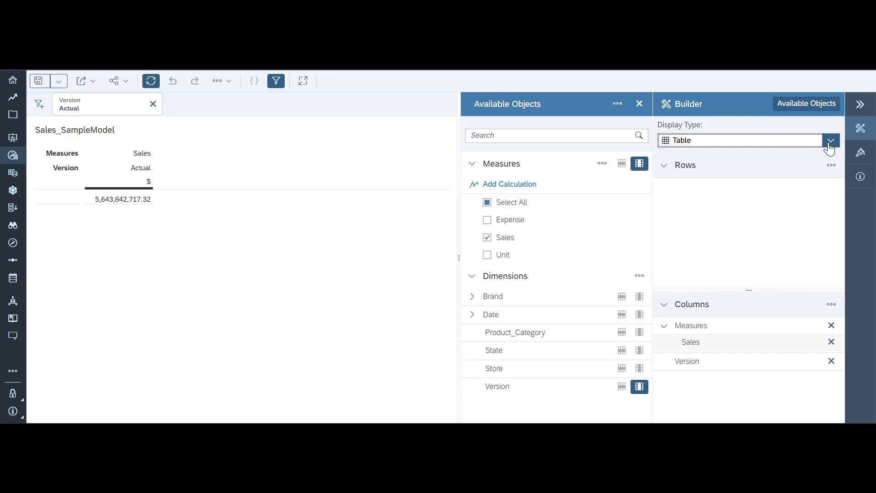
pyautogui.click(830, 148)
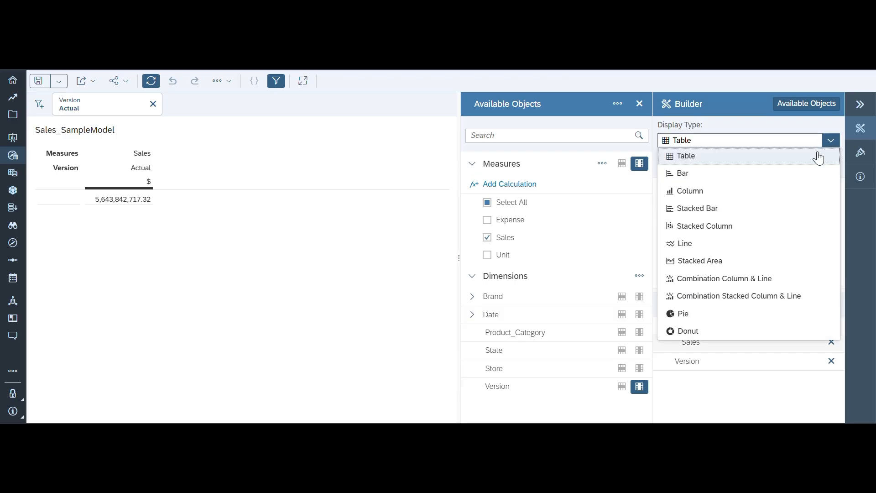
pyautogui.click(694, 177)
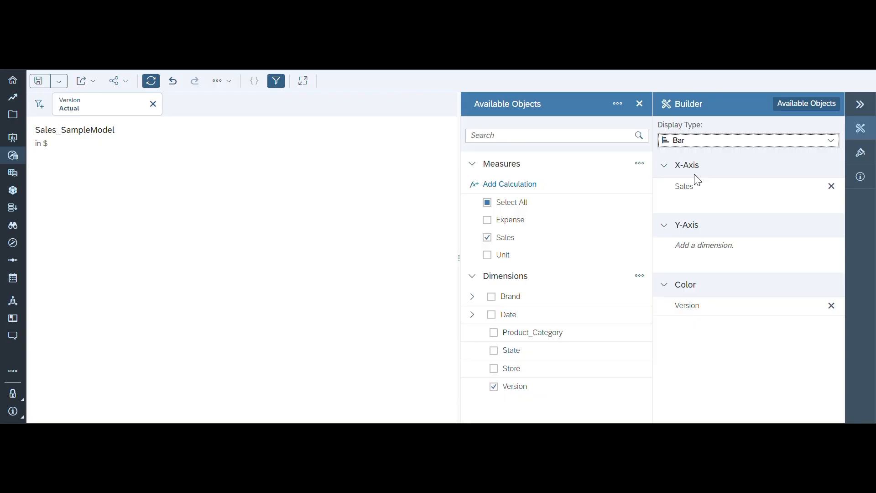
pyautogui.click(830, 140)
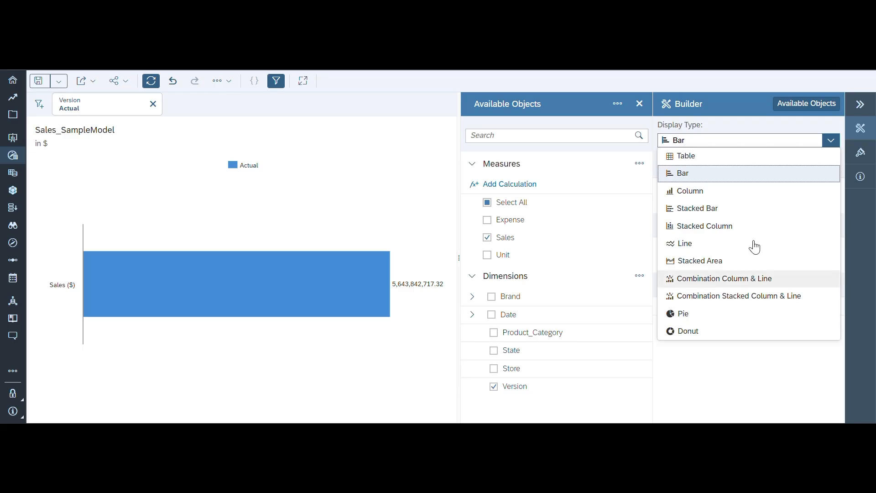
pyautogui.click(730, 155)
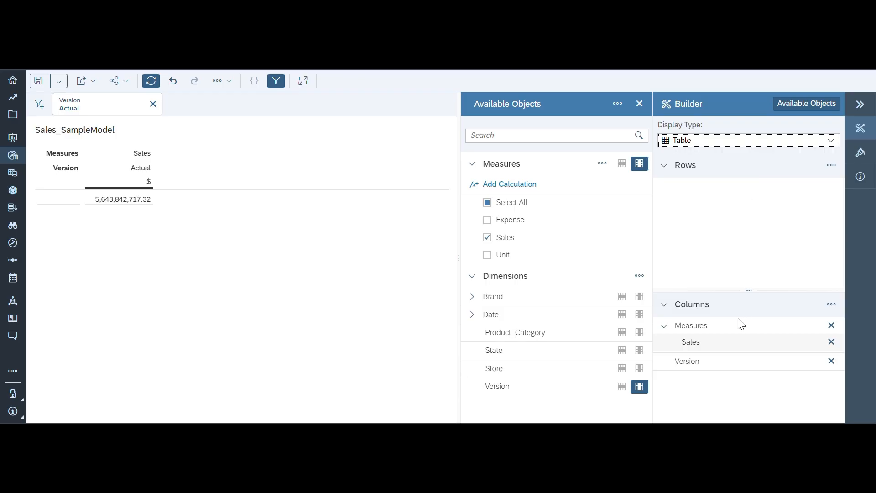
# - Add the Brand, State and Date dimensions to the table rows and include all measures in the columns
pyautogui.click(623, 298)
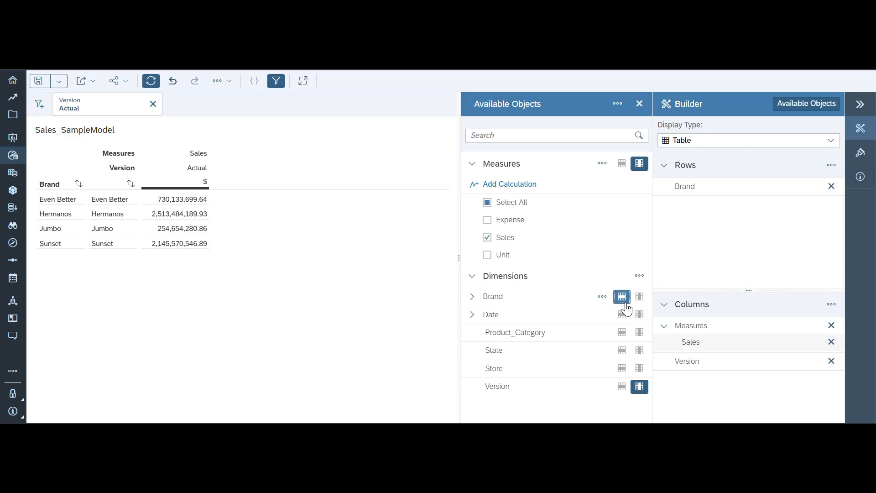
pyautogui.click(622, 350)
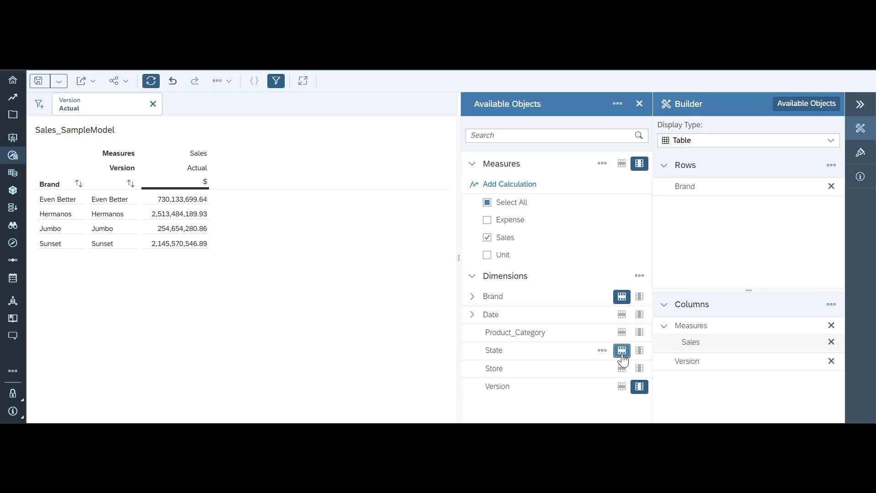
pyautogui.click(622, 318)
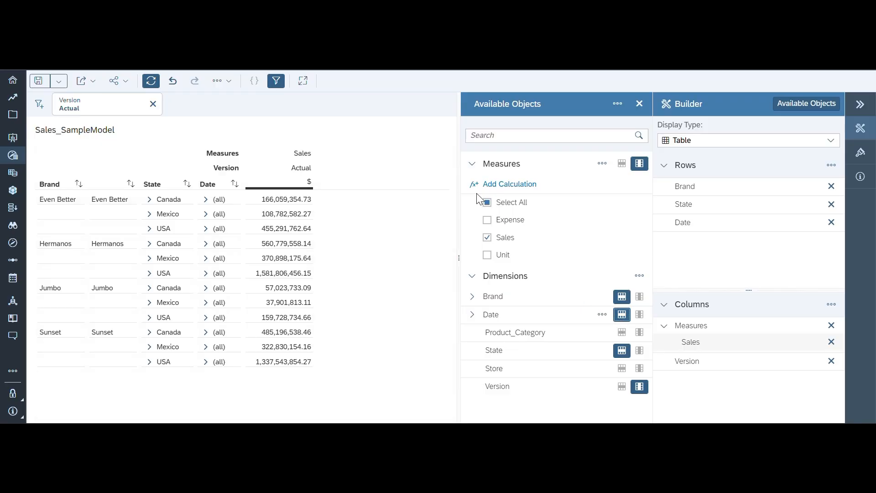
pyautogui.click(487, 203)
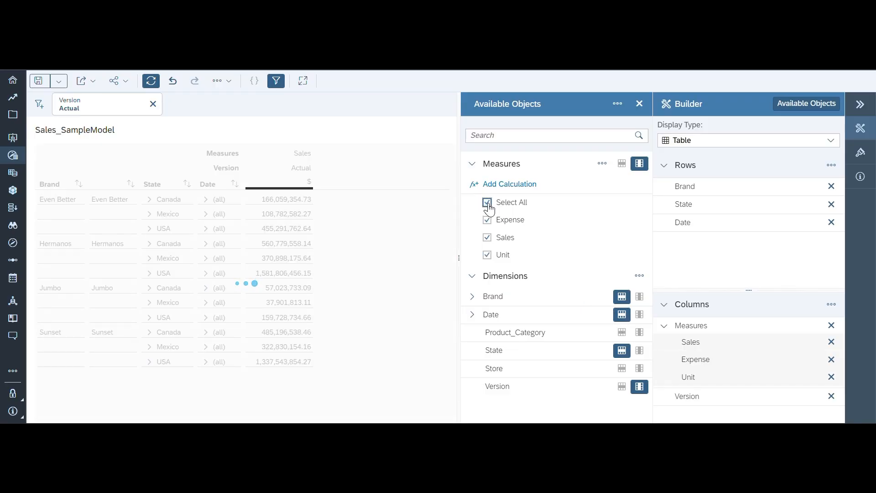
# - Examine the functions, available objects, and conditions and operators offered for a new calculation, and leave without creating one
pyautogui.click(508, 186)
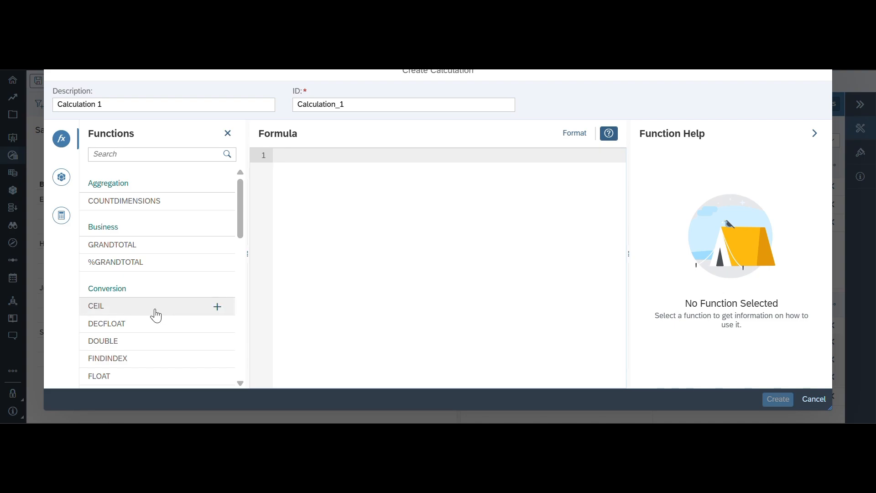
pyautogui.scroll(-5, 154, 313)
pyautogui.scroll(-3, 155, 313)
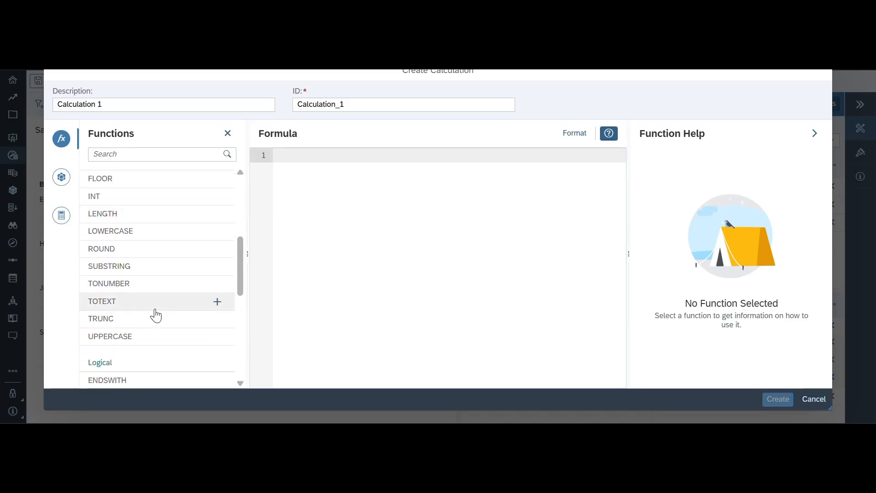
pyautogui.click(61, 179)
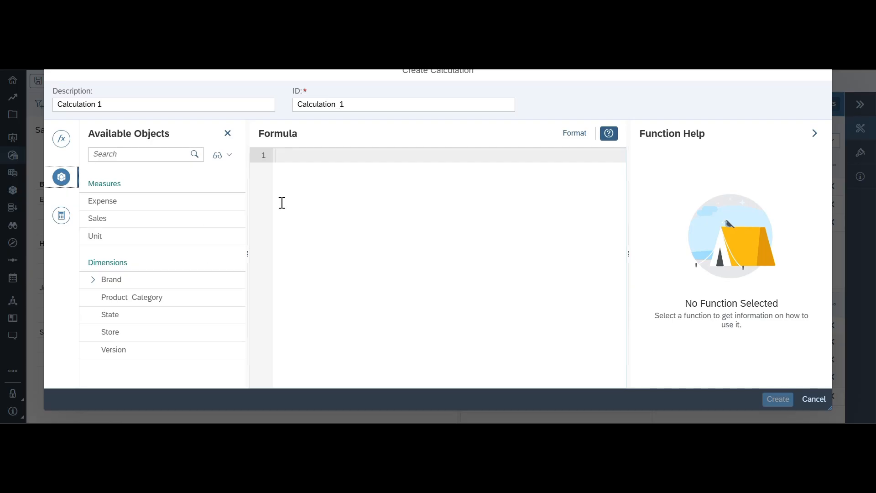
pyautogui.click(61, 215)
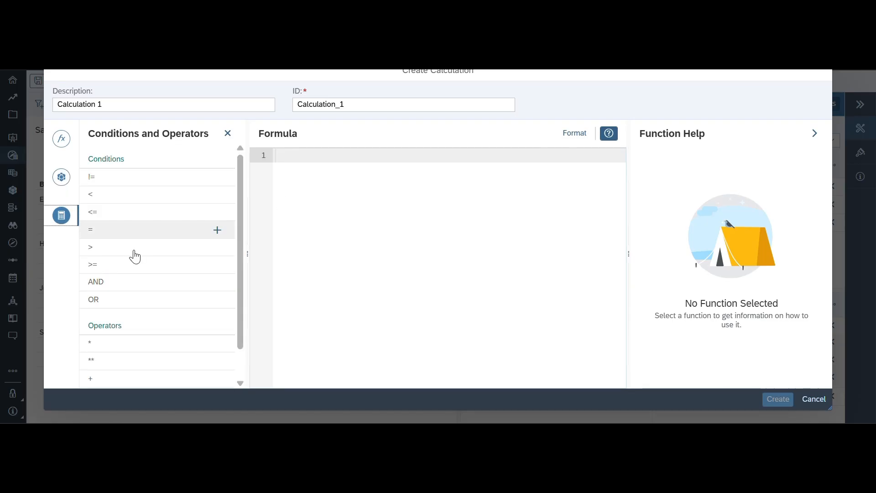
pyautogui.scroll(-1, 200, 293)
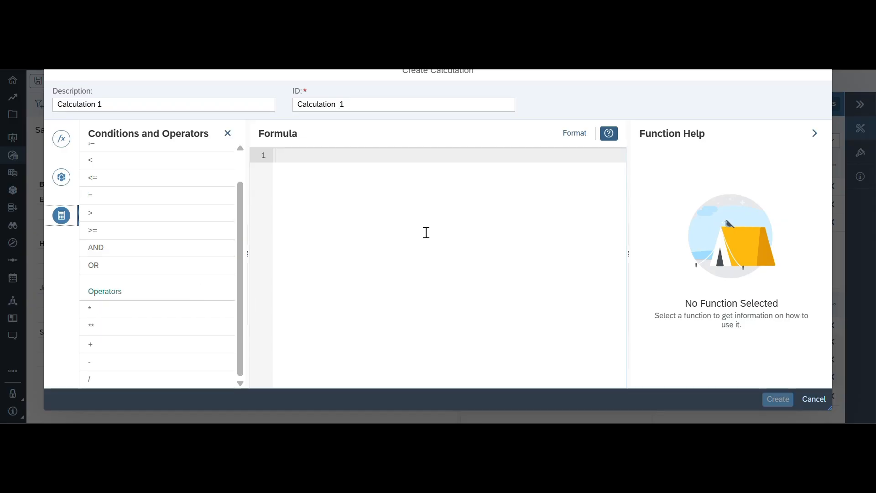
pyautogui.click(814, 401)
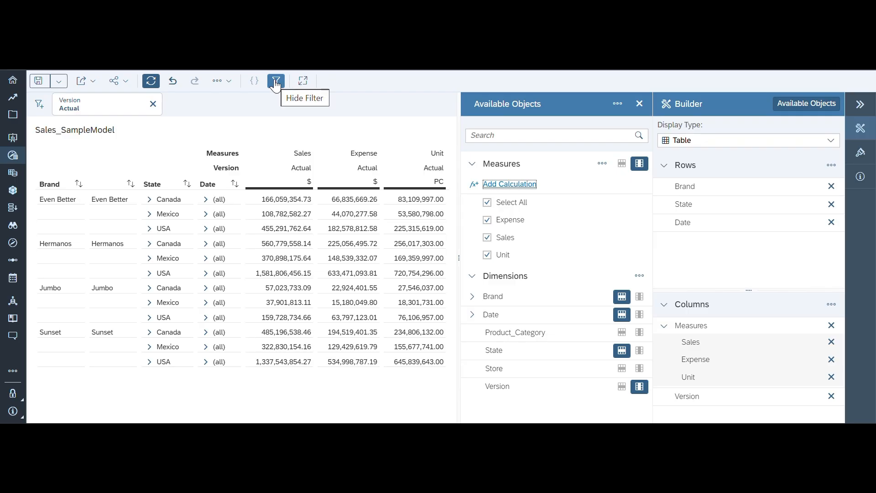
# - Add a dimension filter on Corporation that keeps only the member Global Essence Group
pyautogui.click(39, 104)
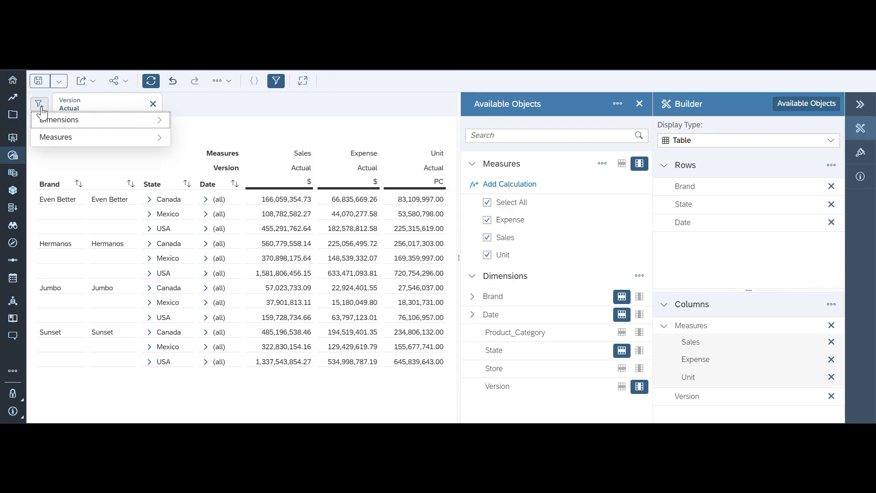
pyautogui.click(59, 128)
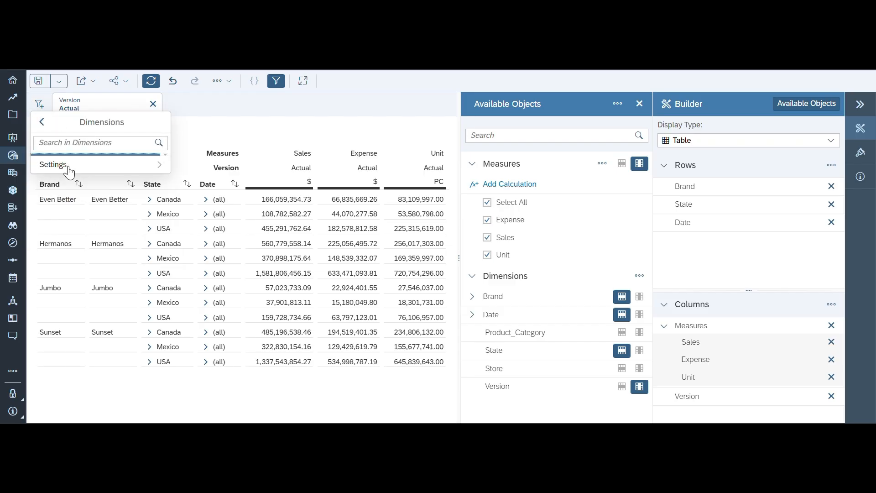
pyautogui.click(74, 163)
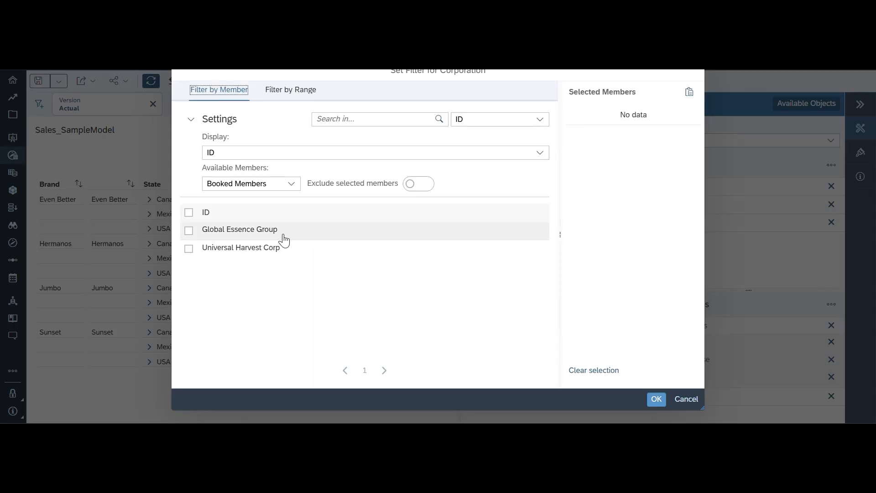
pyautogui.click(189, 231)
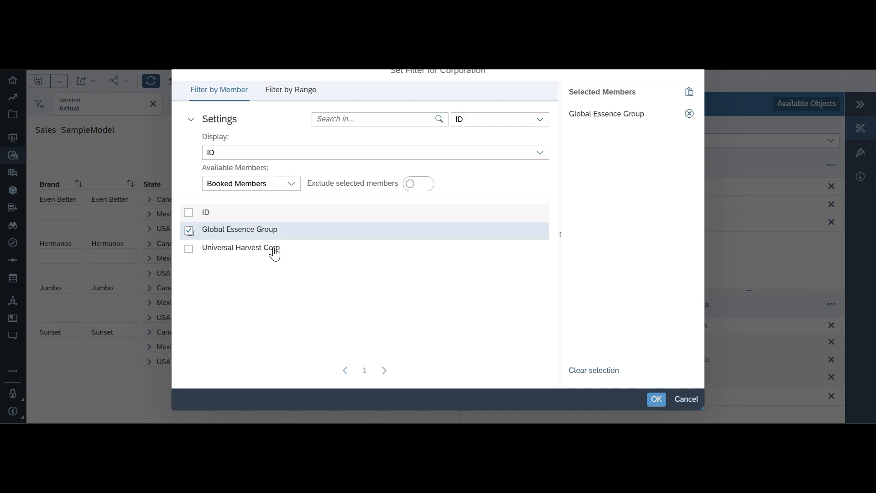
pyautogui.click(659, 401)
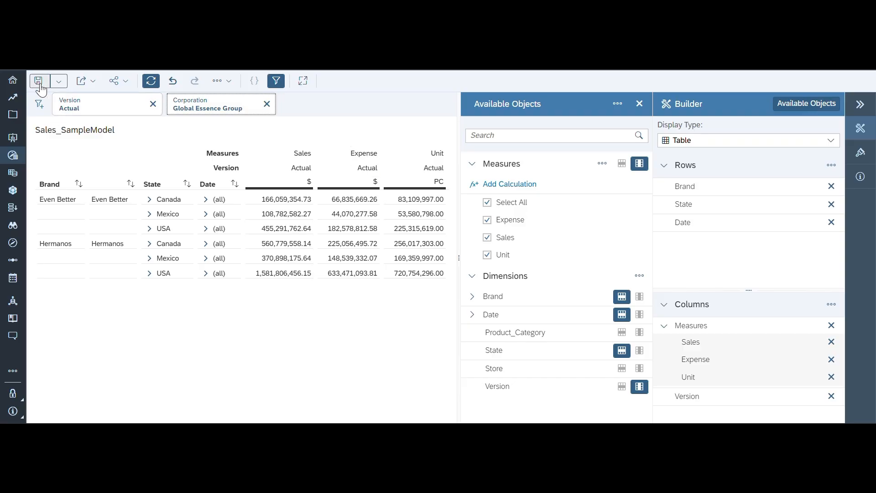
# - Review the export and sharing options, and save the insight as New Insight in the personal folder under My Files
pyautogui.click(92, 87)
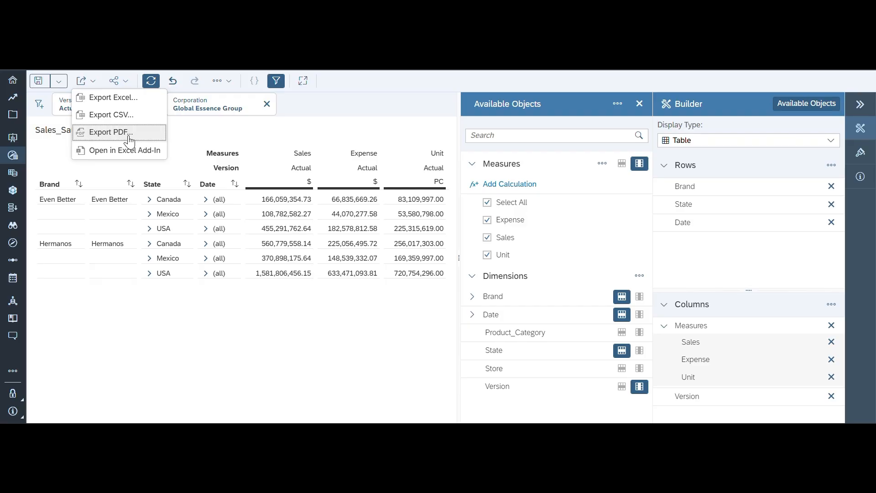
pyautogui.click(124, 81)
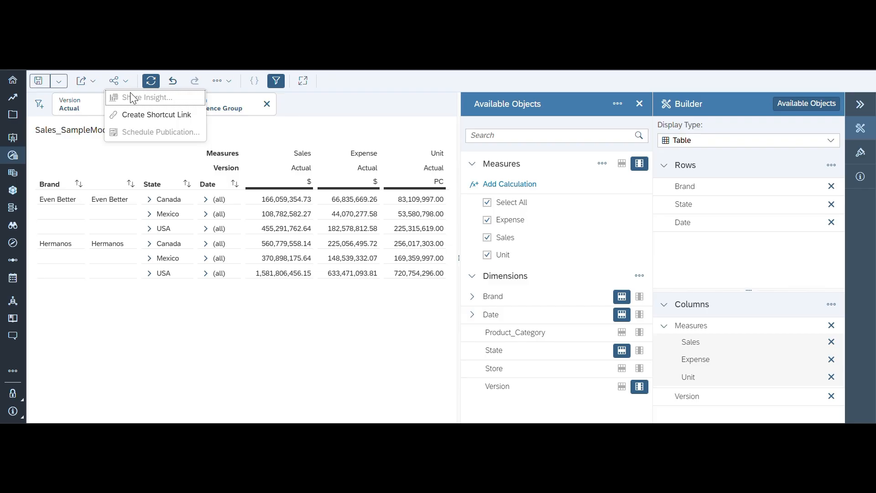
pyautogui.click(40, 84)
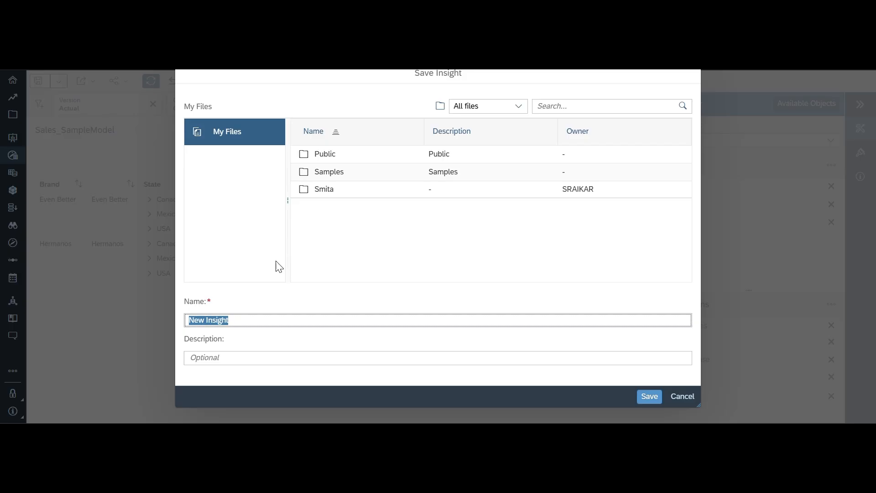
pyautogui.doubleClick(329, 188)
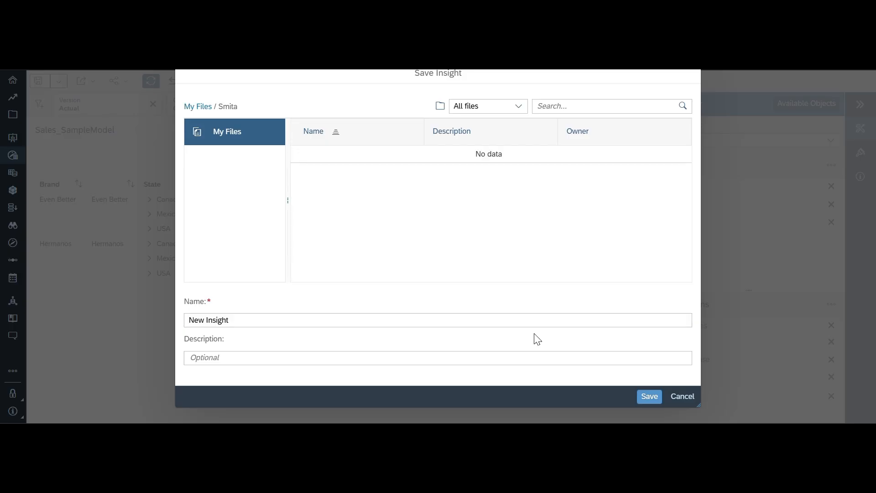
pyautogui.click(648, 397)
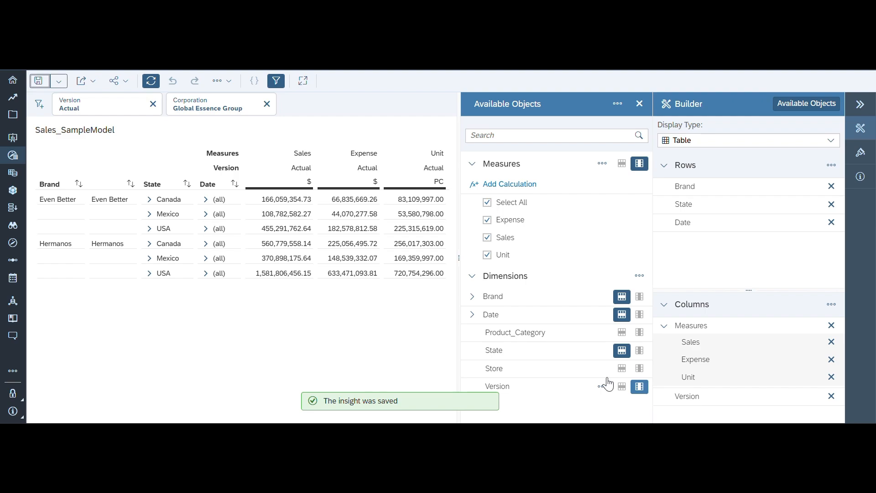
# - Review the sharing options for the saved insight and reopen New Insight from the recent files of Data Analyzer
pyautogui.click(127, 82)
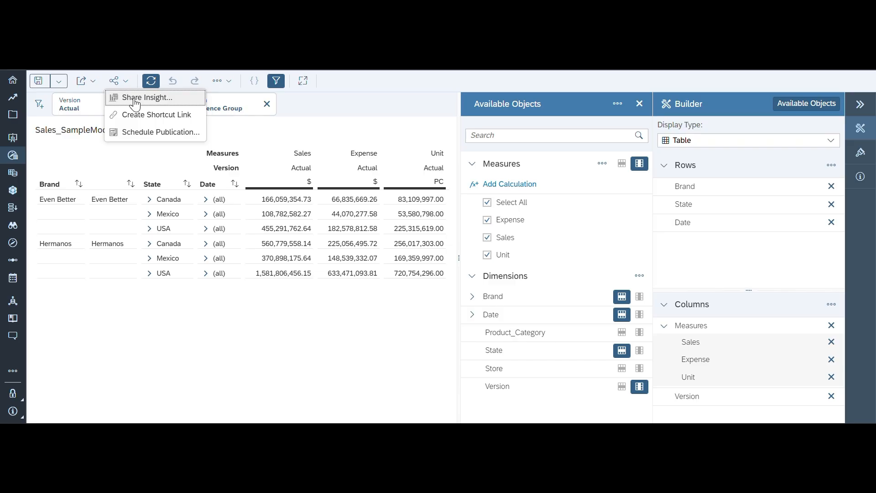
pyautogui.click(253, 71)
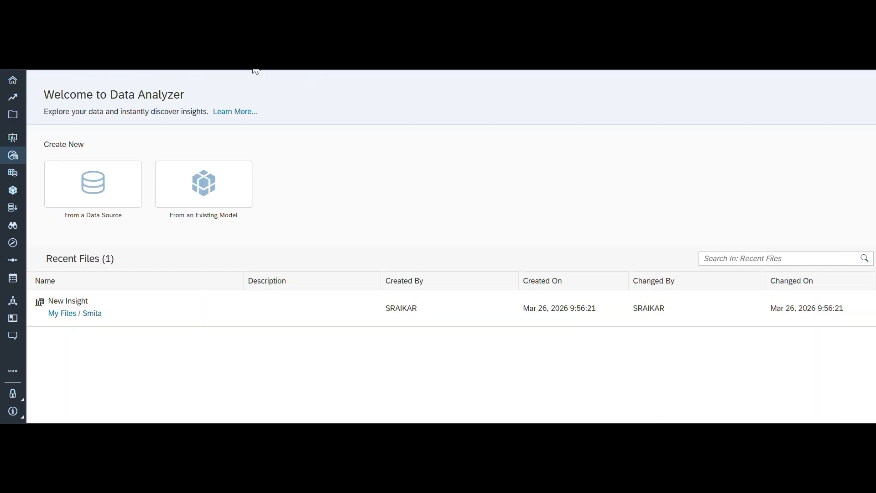
pyautogui.click(10, 157)
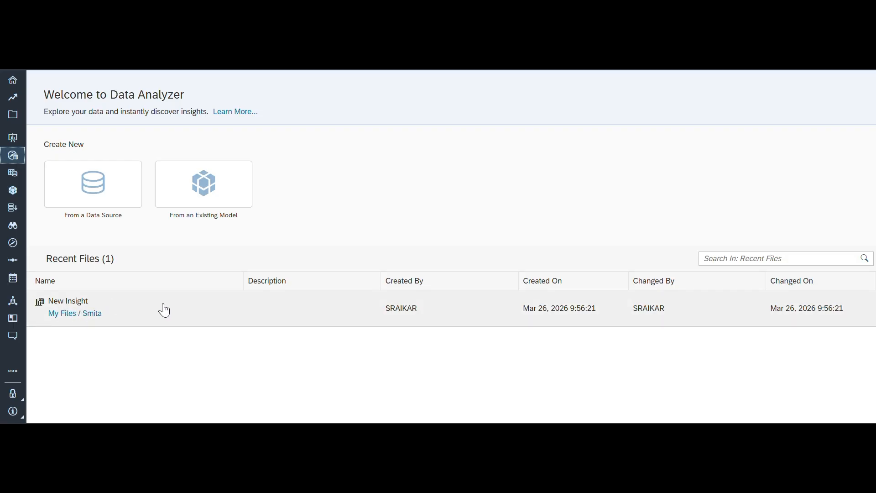
pyautogui.click(63, 308)
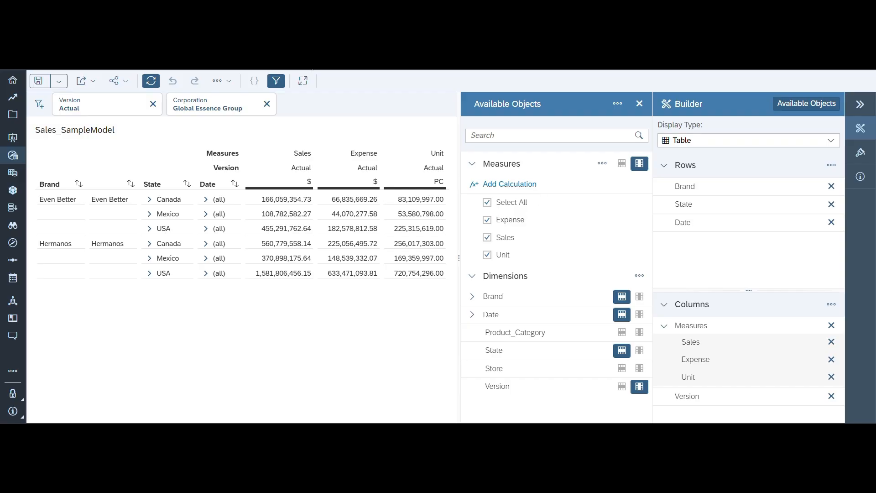
# - Open the Copy Step story from the recent stories and switch it to edit mode
pyautogui.click(251, 61)
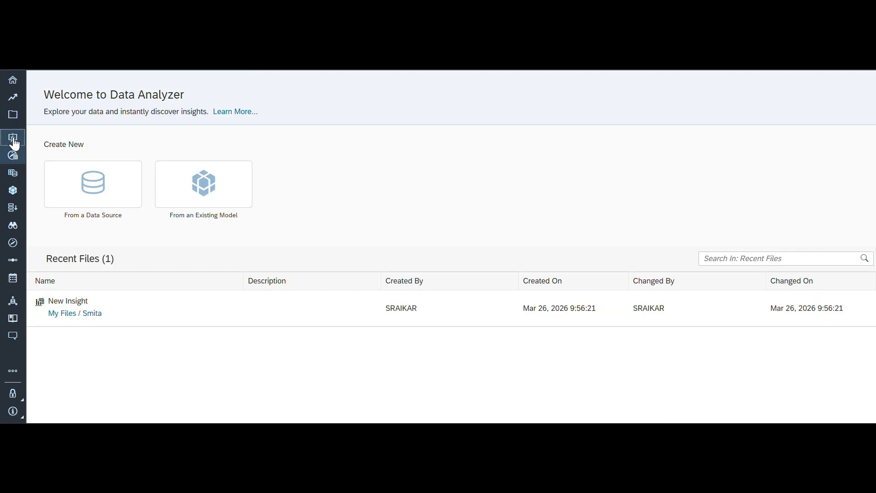
pyautogui.click(14, 142)
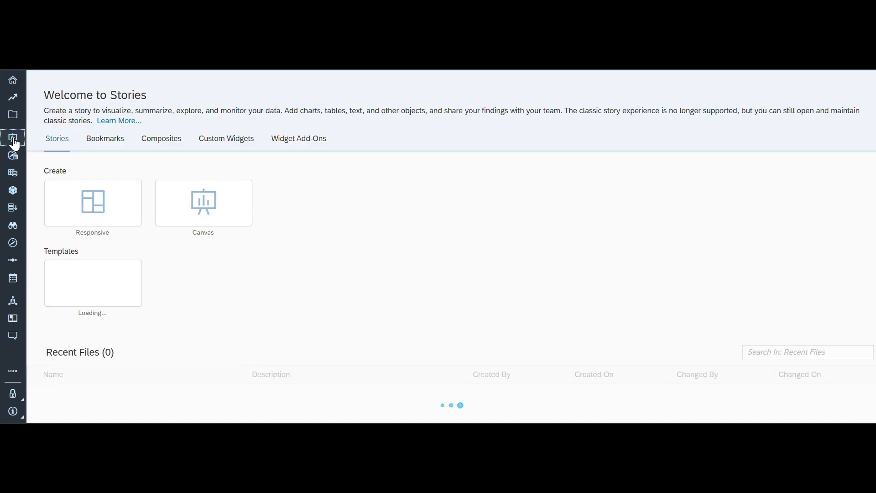
pyautogui.scroll(-2, 230, 352)
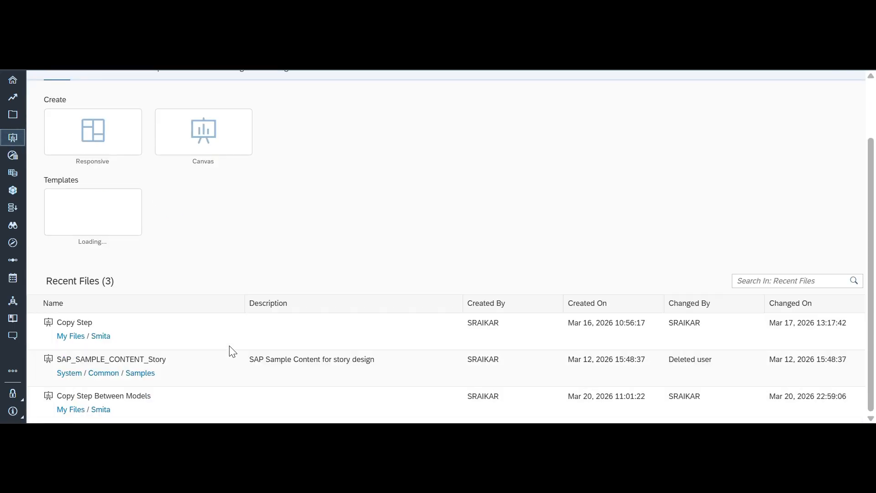
pyautogui.click(73, 323)
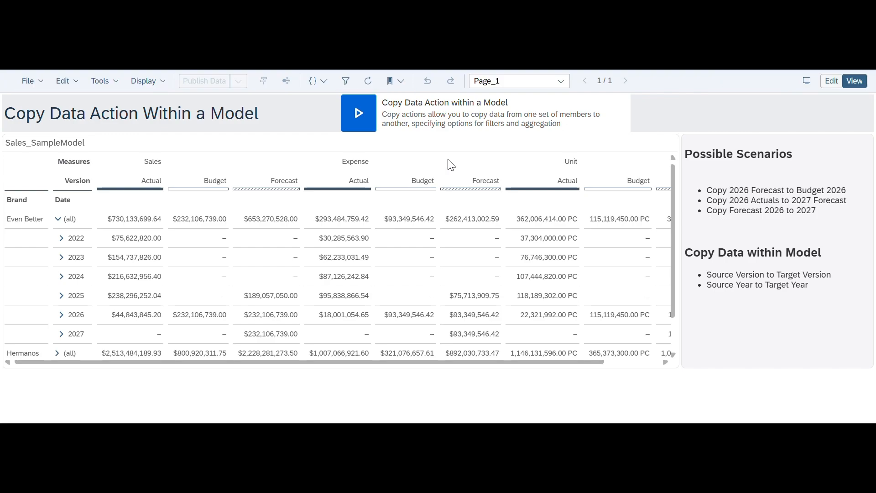
pyautogui.click(838, 85)
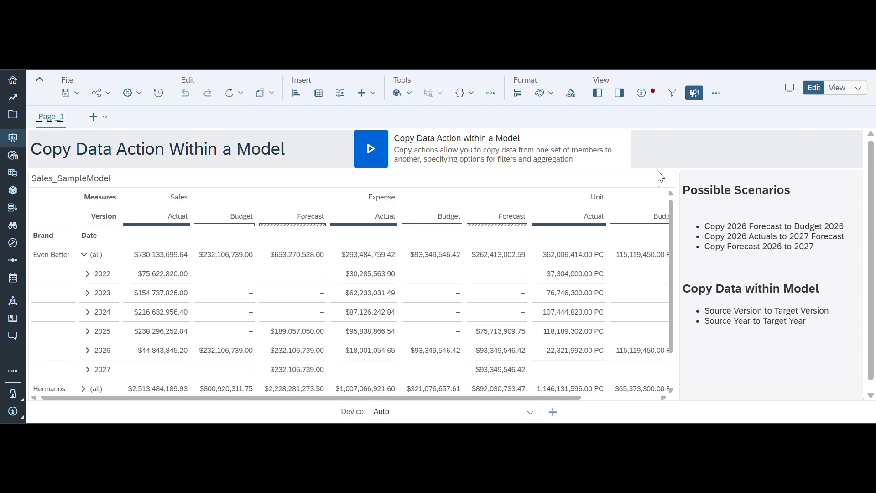
# - Examine the actions and show/hide options available for the Sales_SampleModel table in the story
pyautogui.click(655, 181)
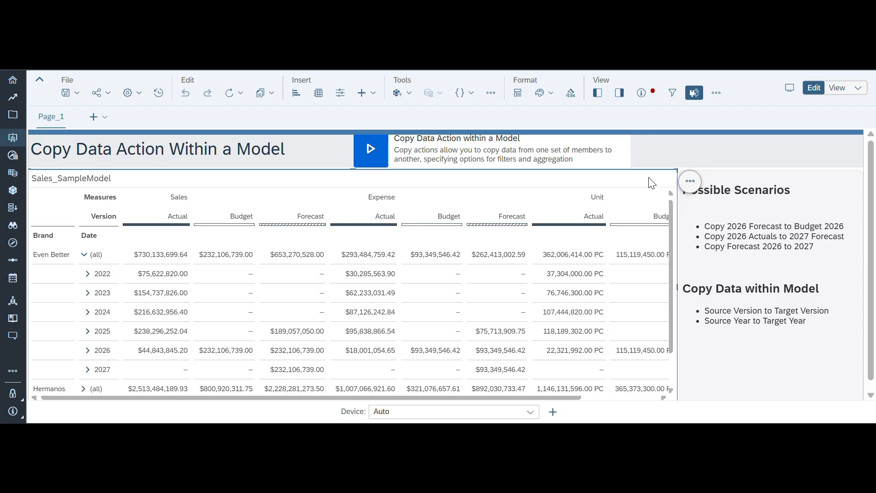
pyautogui.click(690, 181)
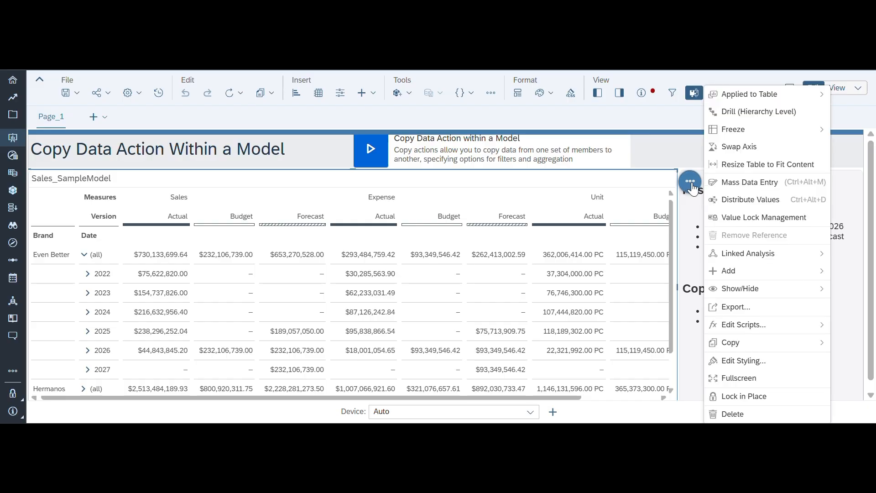
pyautogui.moveTo(752, 290)
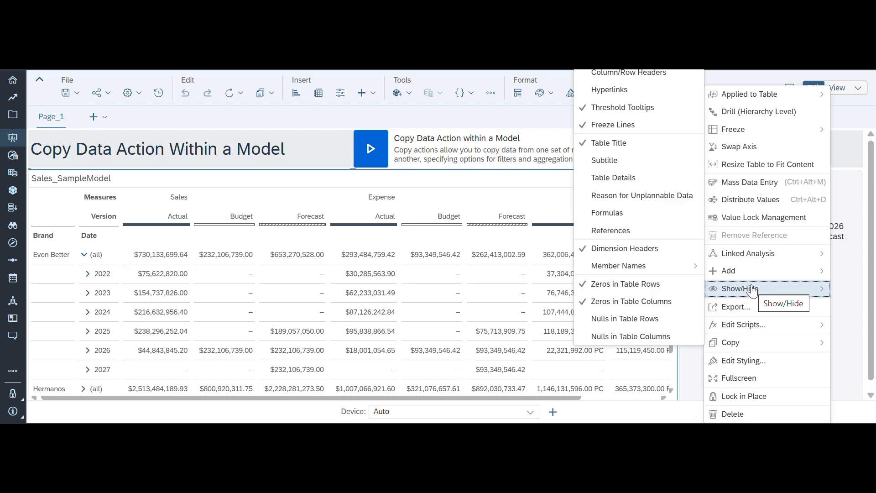
pyautogui.click(521, 117)
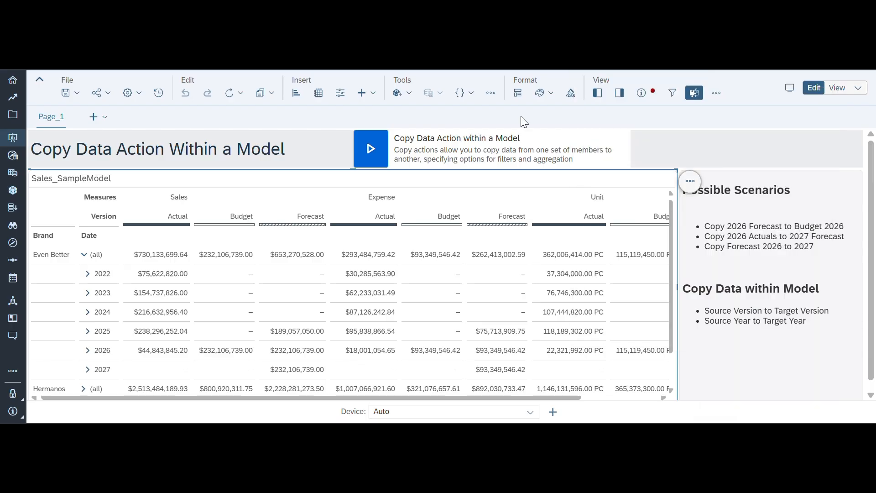
# - Enable Data Analyzer for view mode in the Sales_SampleModel table's properties and save the story
pyautogui.click(621, 97)
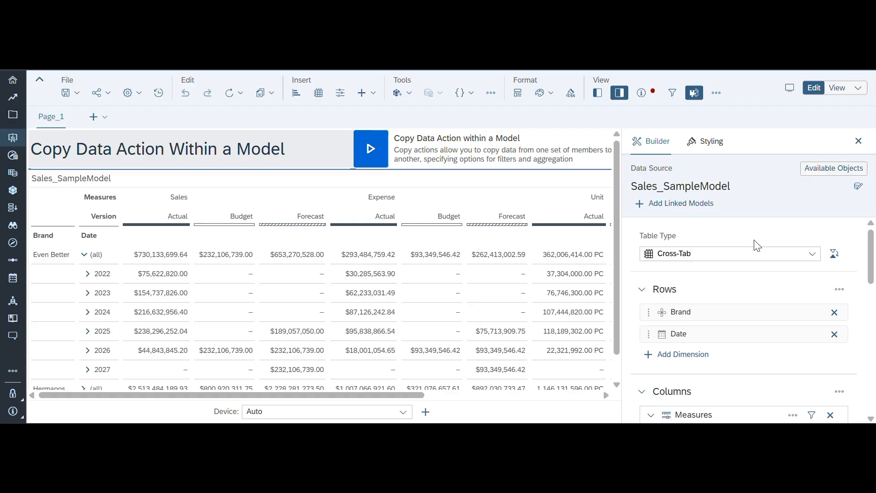
pyautogui.scroll(-1, 749, 219)
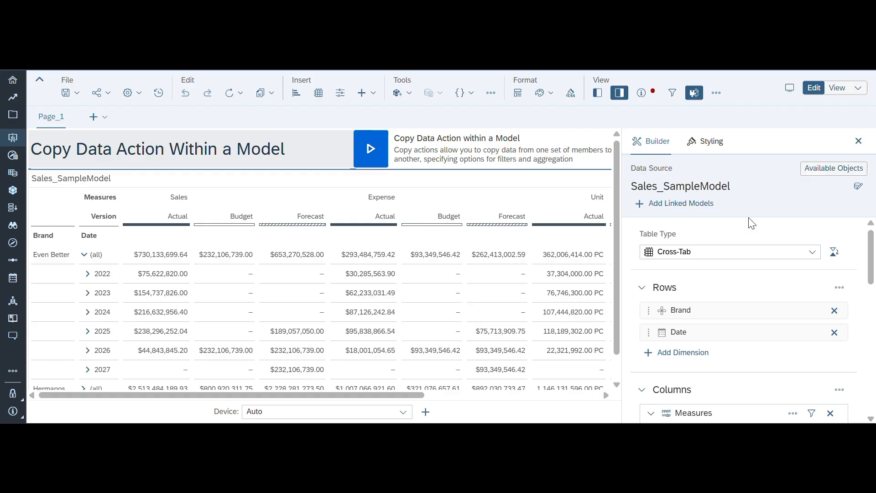
pyautogui.scroll(-10, 750, 221)
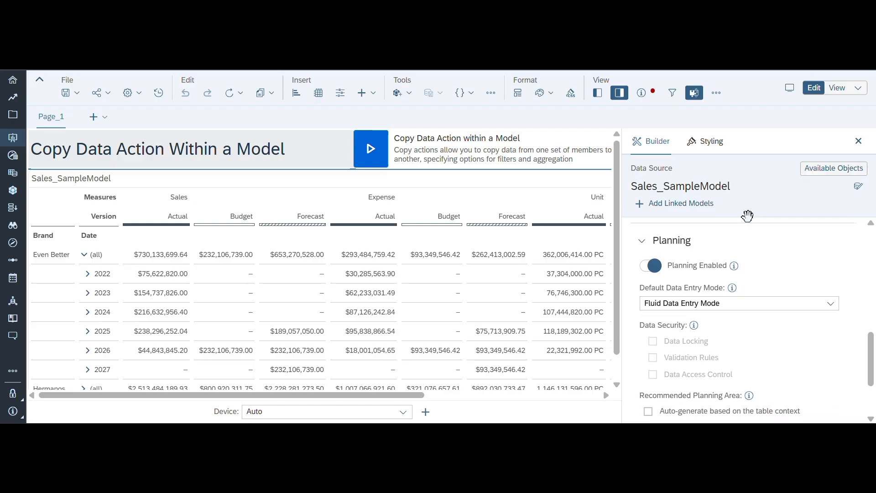
pyautogui.scroll(-3, 747, 217)
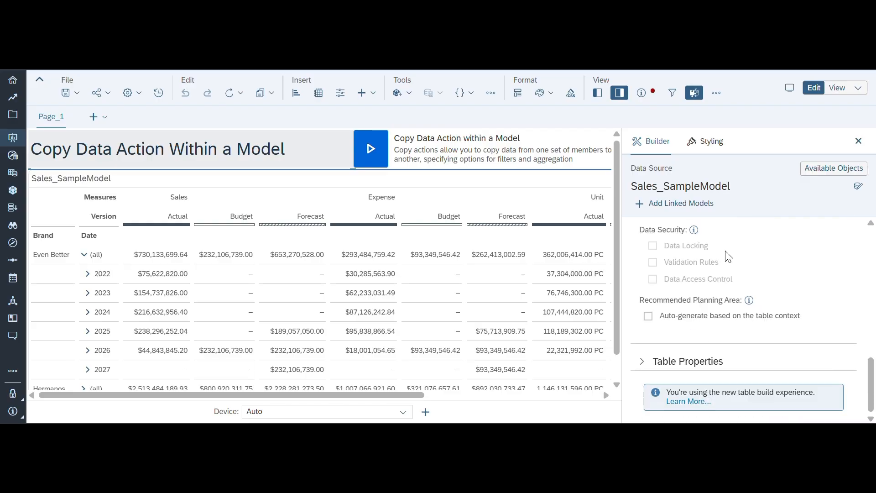
pyautogui.click(641, 361)
pyautogui.scroll(-1, 750, 366)
pyautogui.scroll(-5, 751, 365)
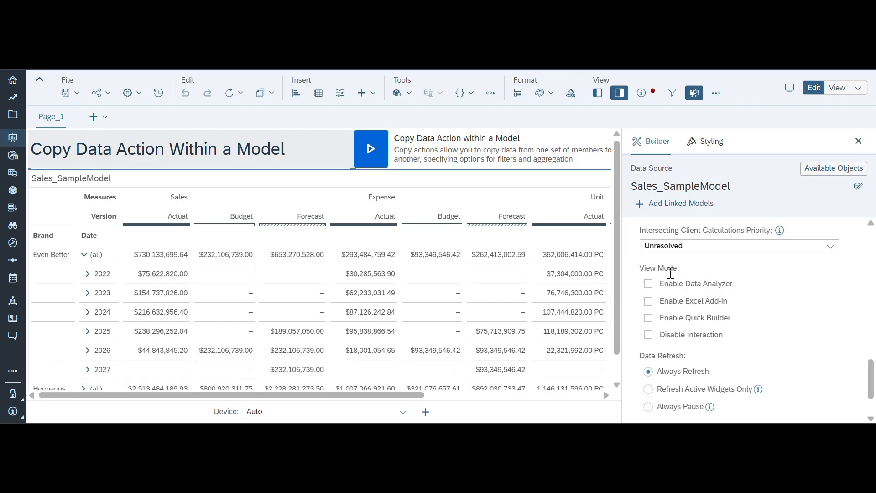
pyautogui.click(649, 288)
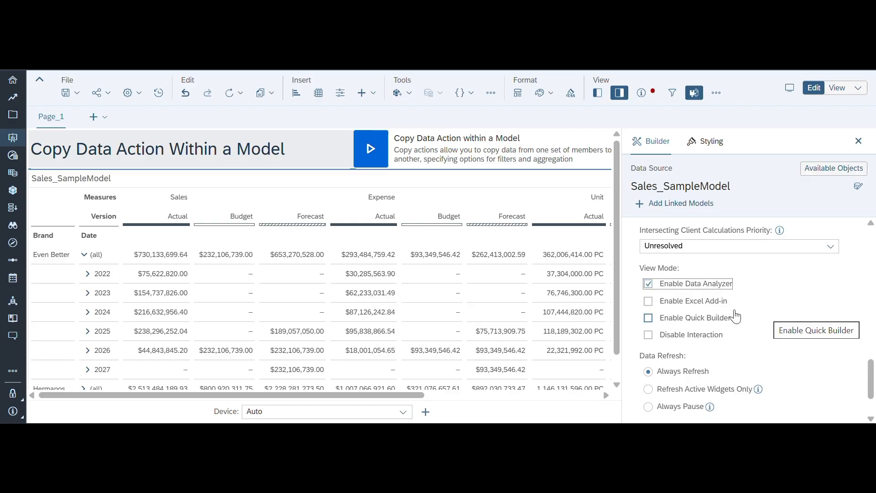
pyautogui.click(74, 94)
pyautogui.click(77, 111)
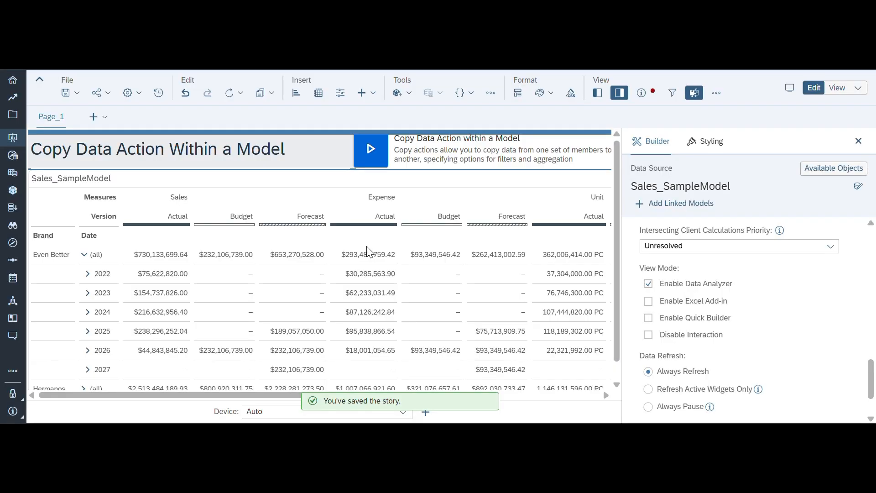
# - Switch the story to view mode and open the Sales_SampleModel table in Data Analyzer in a new tab
pyautogui.click(839, 90)
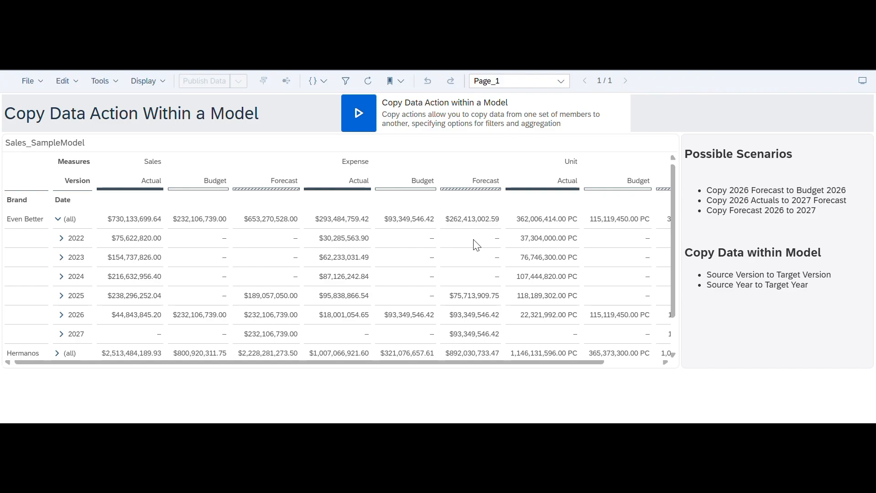
pyautogui.click(651, 144)
pyautogui.click(693, 147)
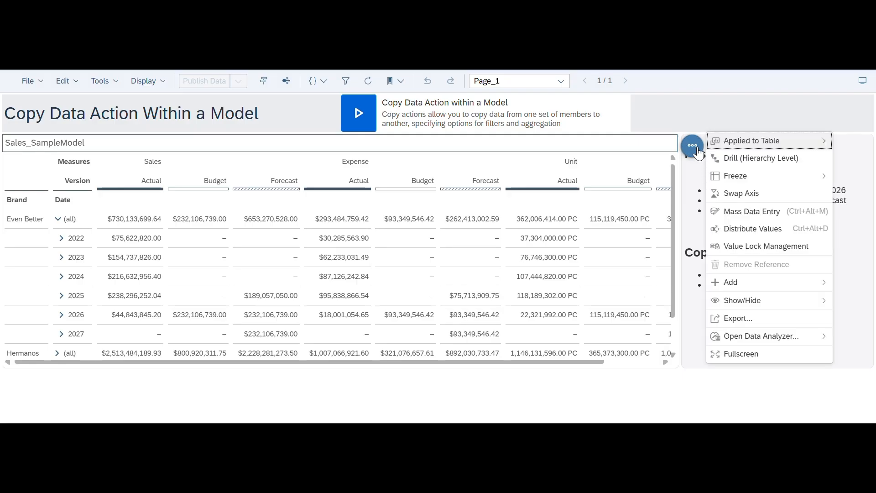
pyautogui.moveTo(748, 337)
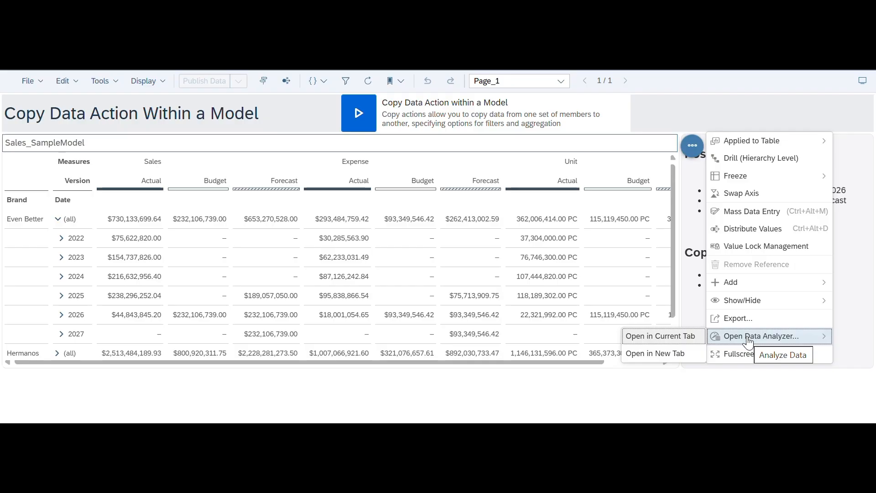
pyautogui.click(671, 354)
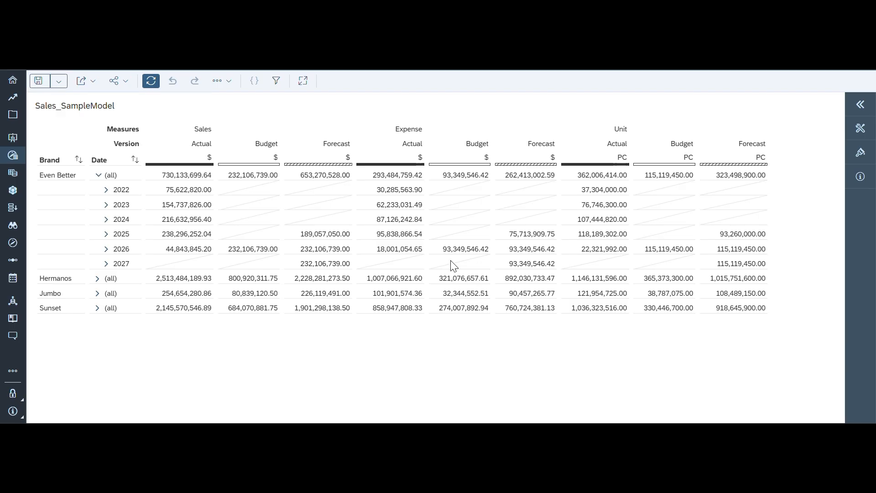
# - Return to editing the Copy Step story, enable Data Analyzer for all supported widgets in its story details, and save the details
pyautogui.click(856, 112)
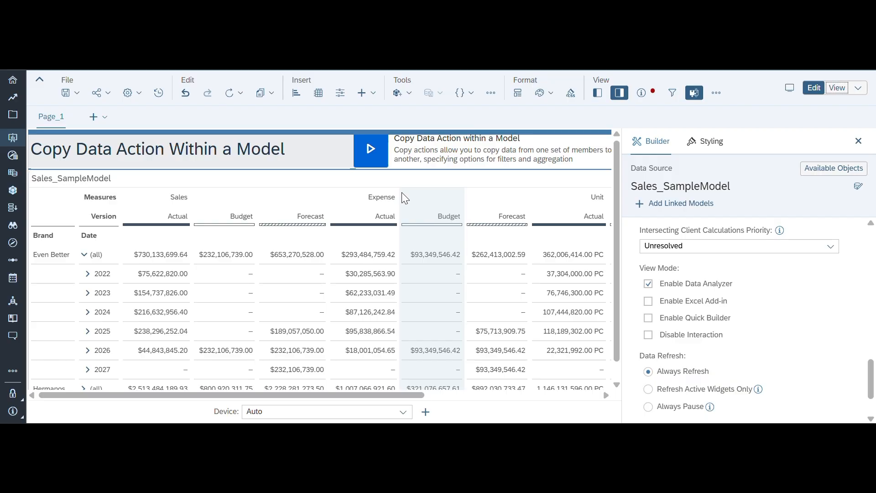
pyautogui.click(139, 94)
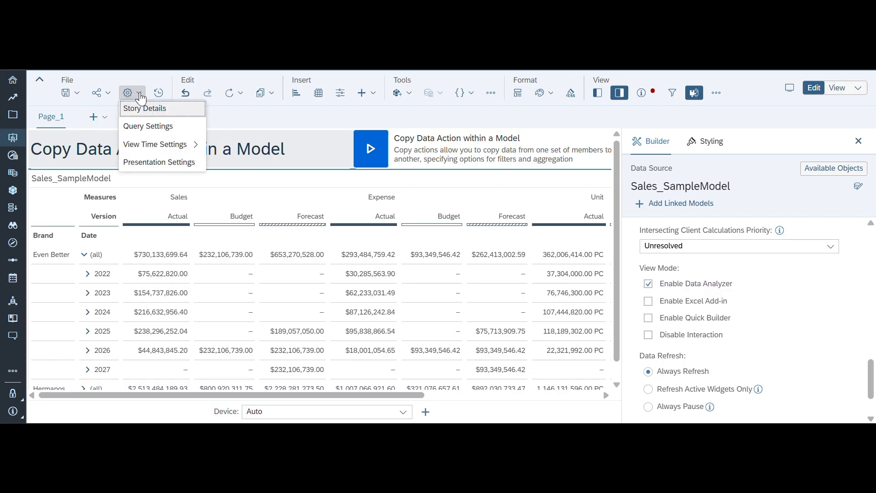
pyautogui.click(140, 110)
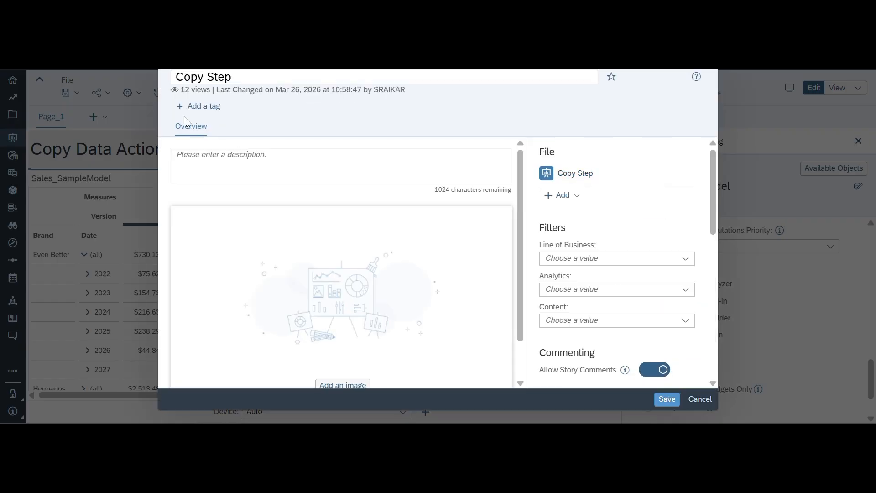
pyautogui.scroll(-3, 607, 292)
pyautogui.scroll(-5, 651, 300)
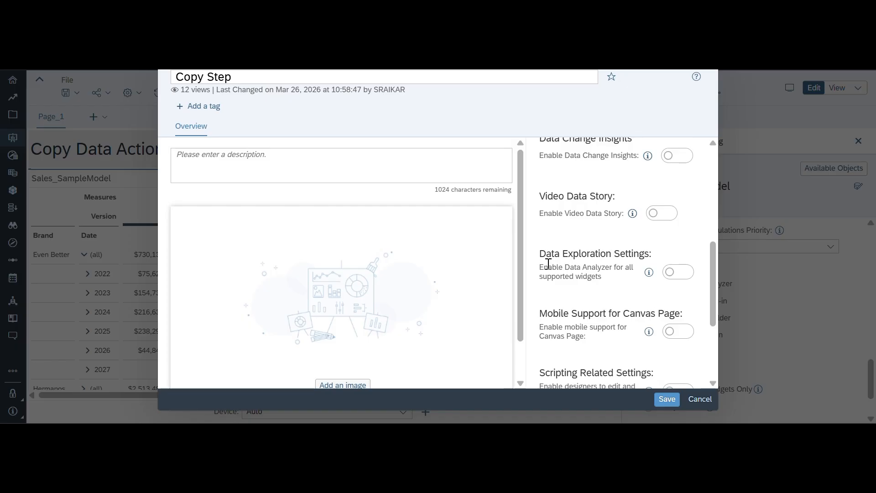
pyautogui.click(669, 276)
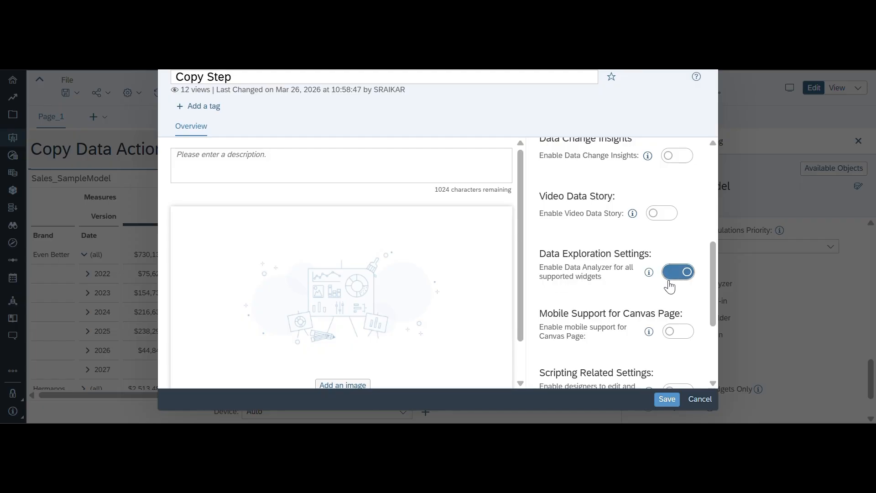
pyautogui.click(667, 399)
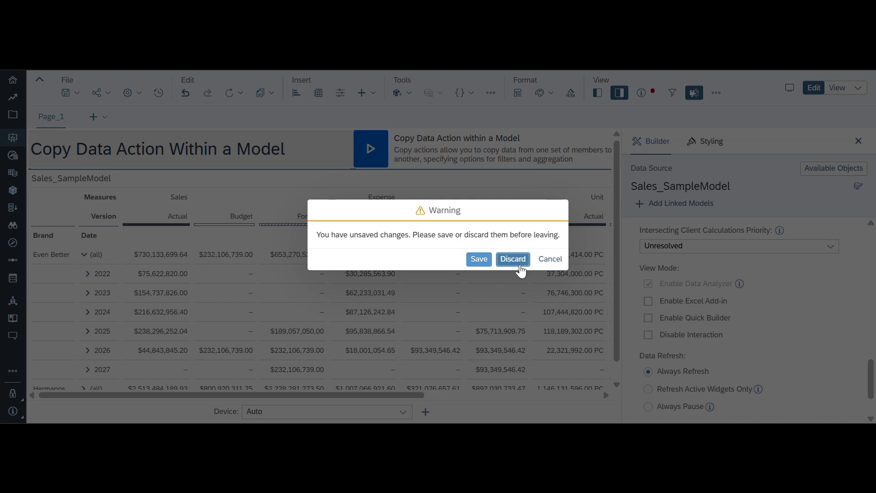
pyautogui.click(519, 260)
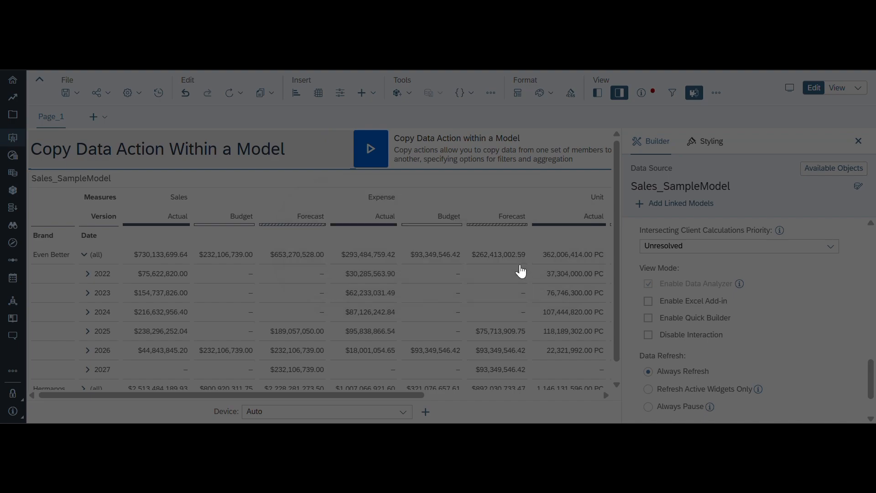